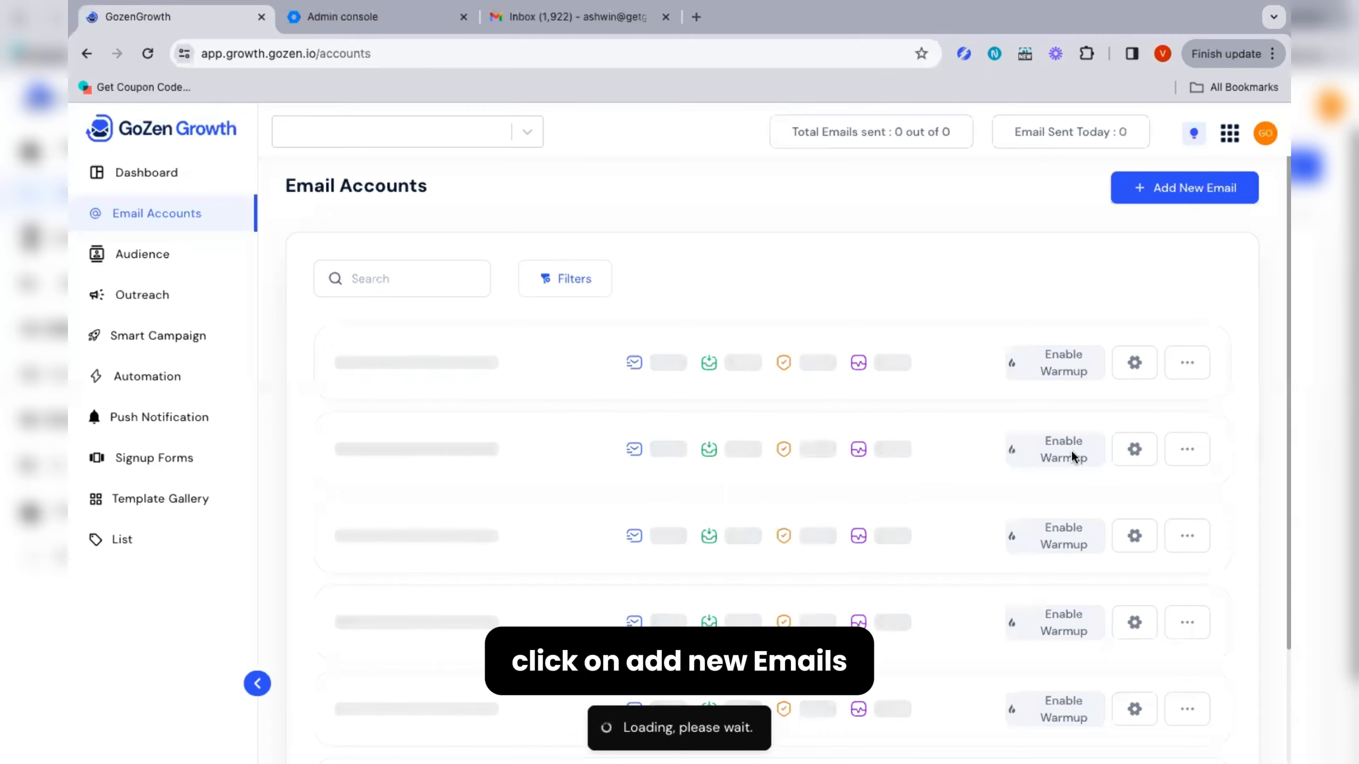
- Start connecting a new email account with Google / G-Suite as the provider
click(1197, 189)
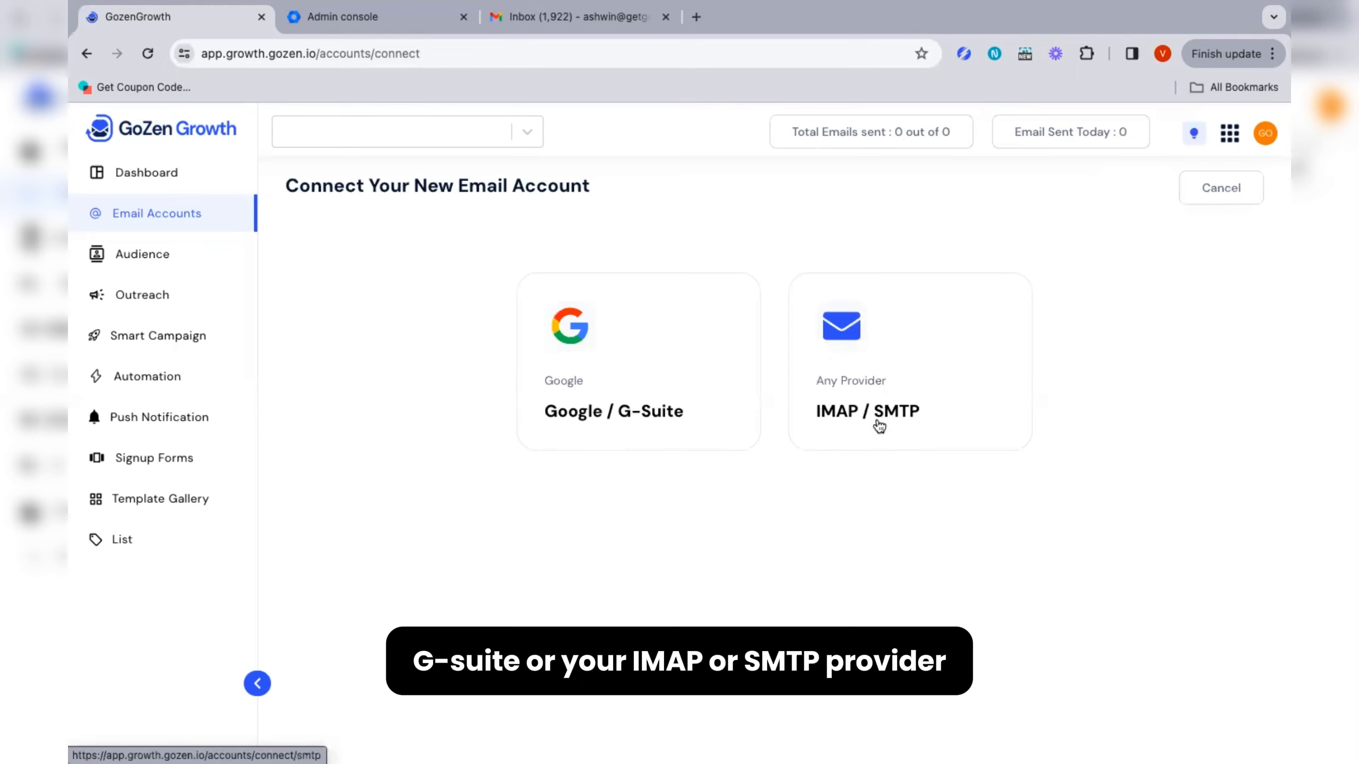
click(630, 358)
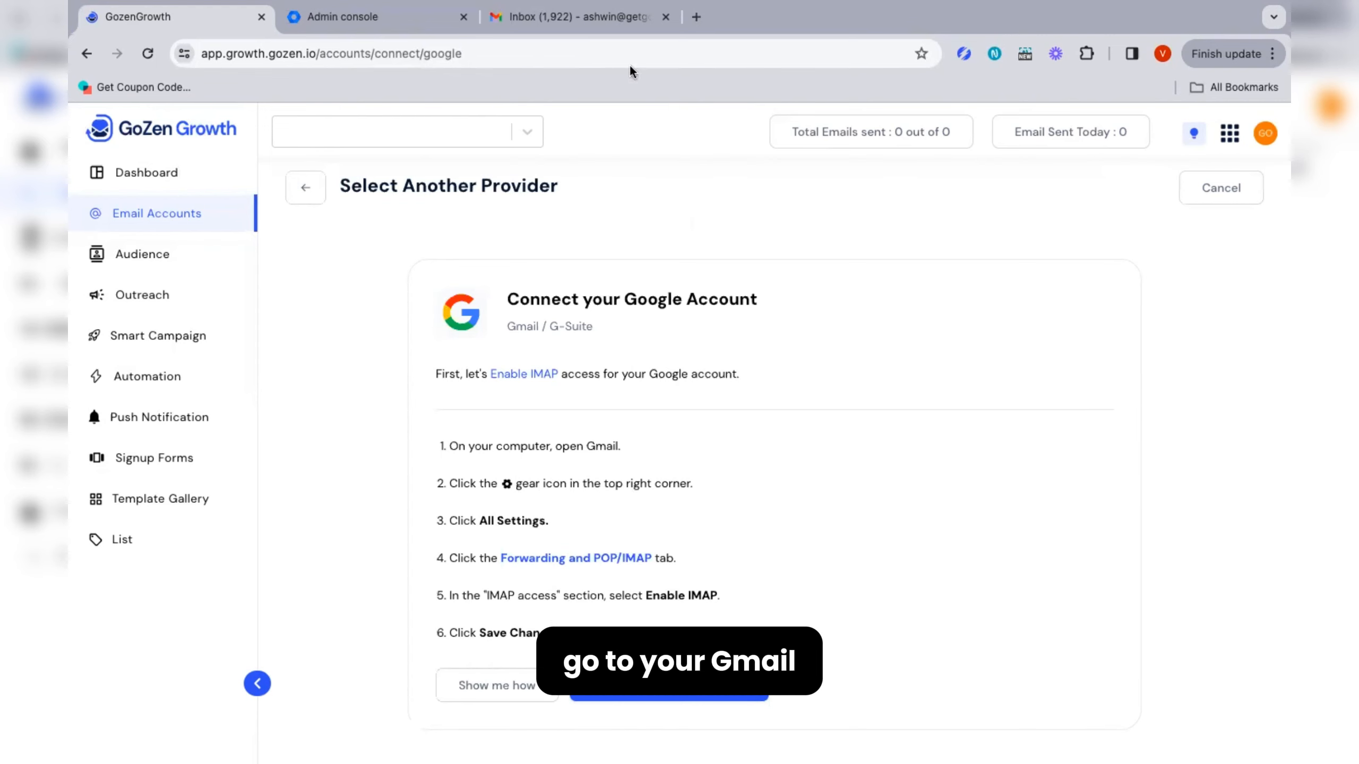
- Switch to Gmail and check the IMAP access section in the Forwarding and POP/IMAP settings
click(604, 18)
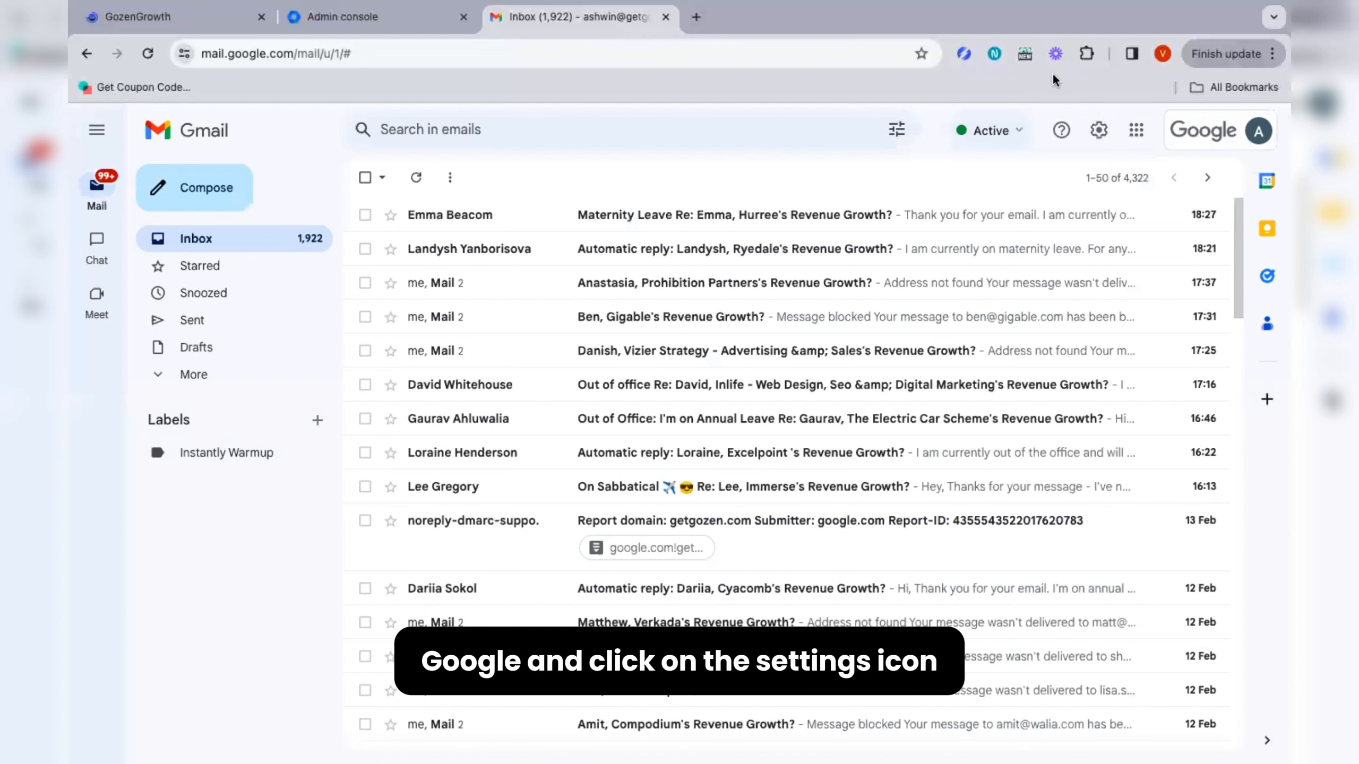
click(1098, 131)
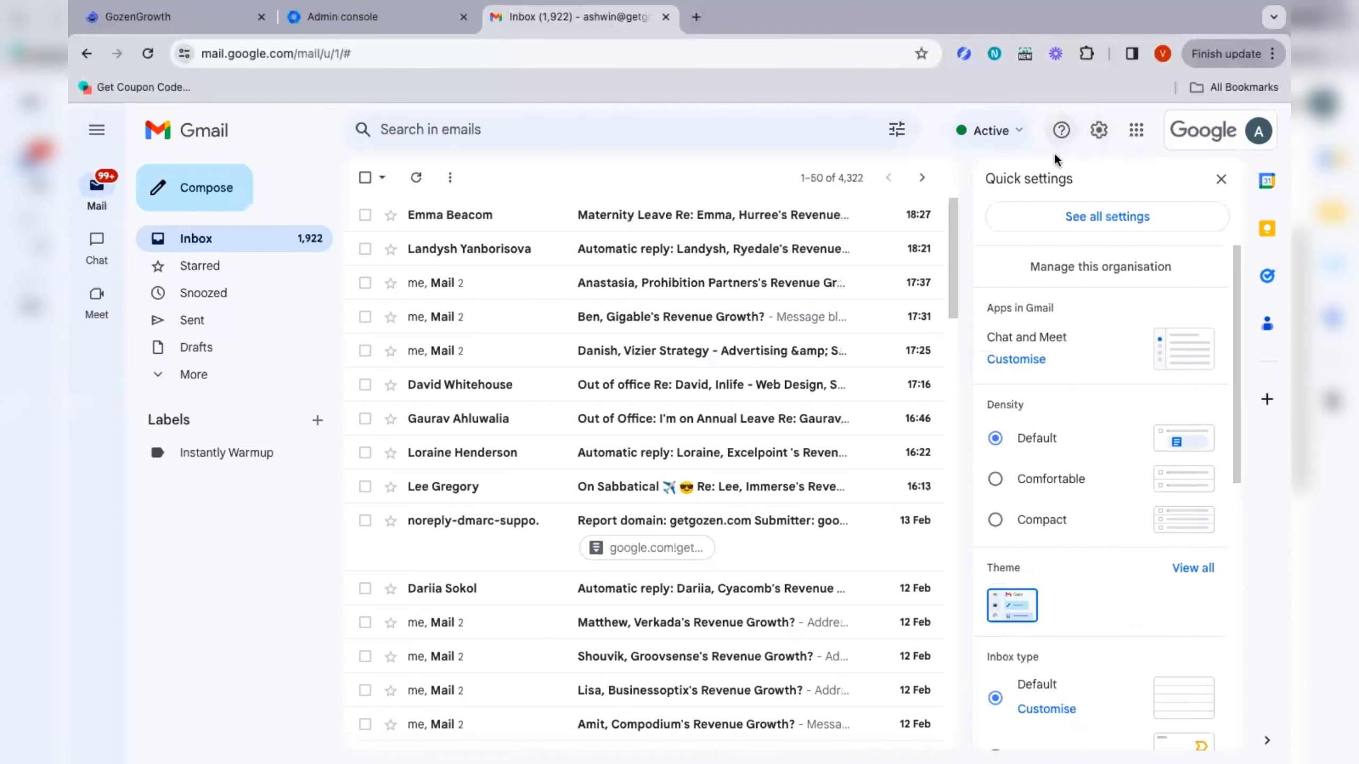
click(1075, 224)
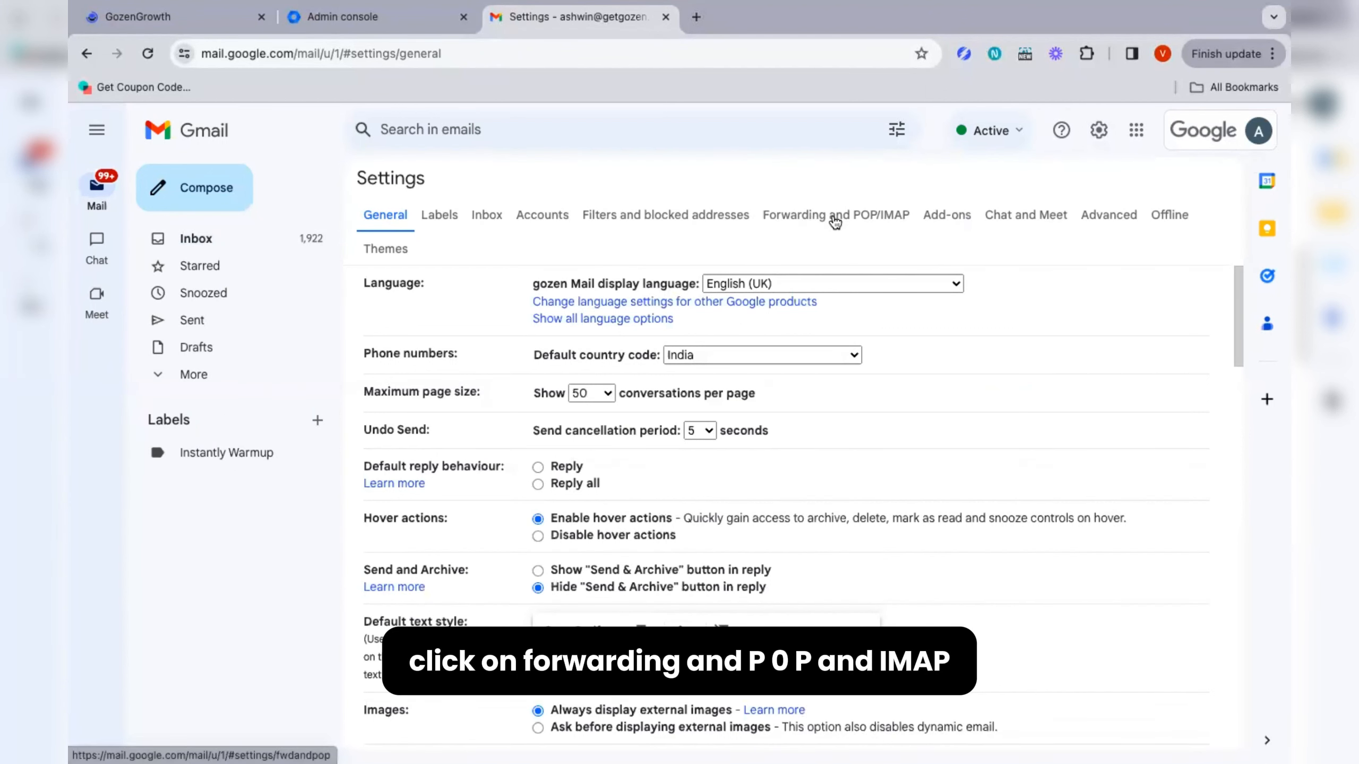
click(875, 220)
scroll(798, 354, down, 3)
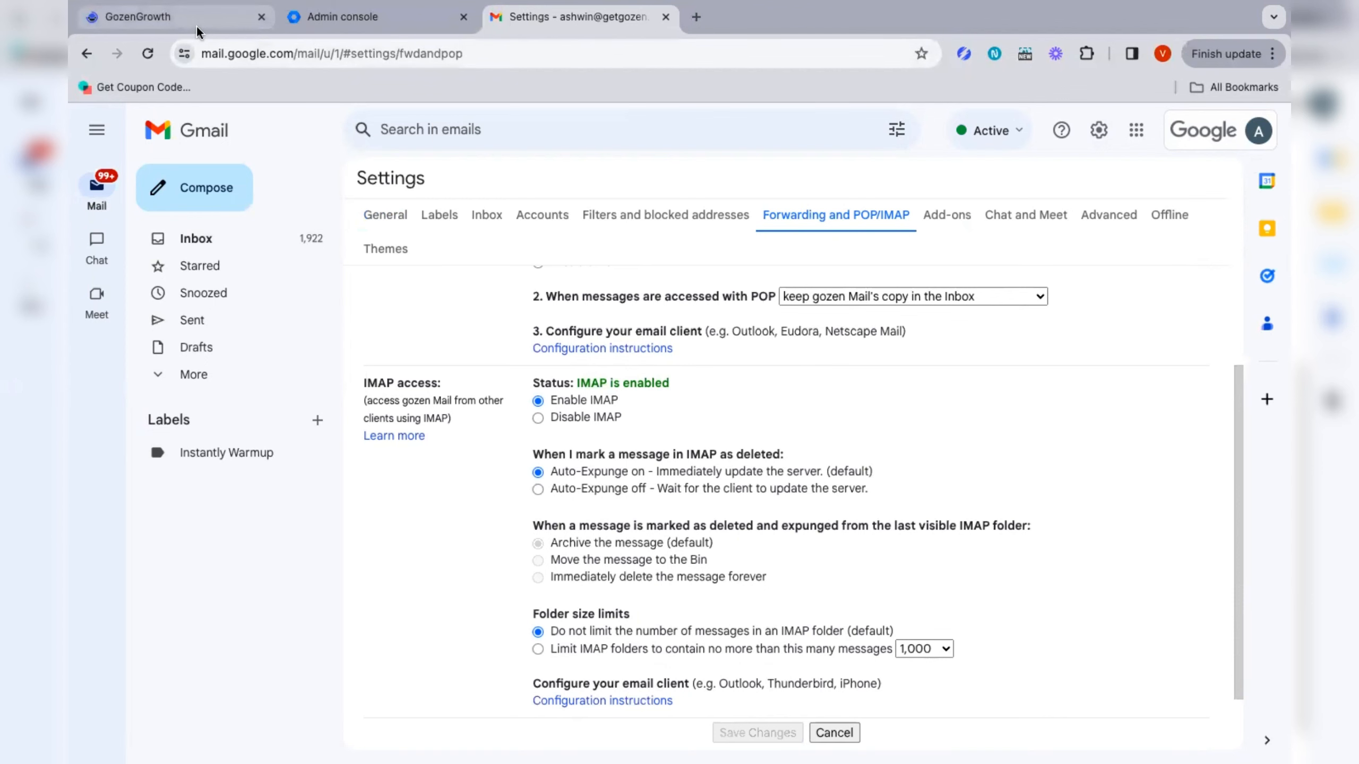
- Return to GoZen Growth and confirm that IMAP has been enabled for the Google account
click(198, 30)
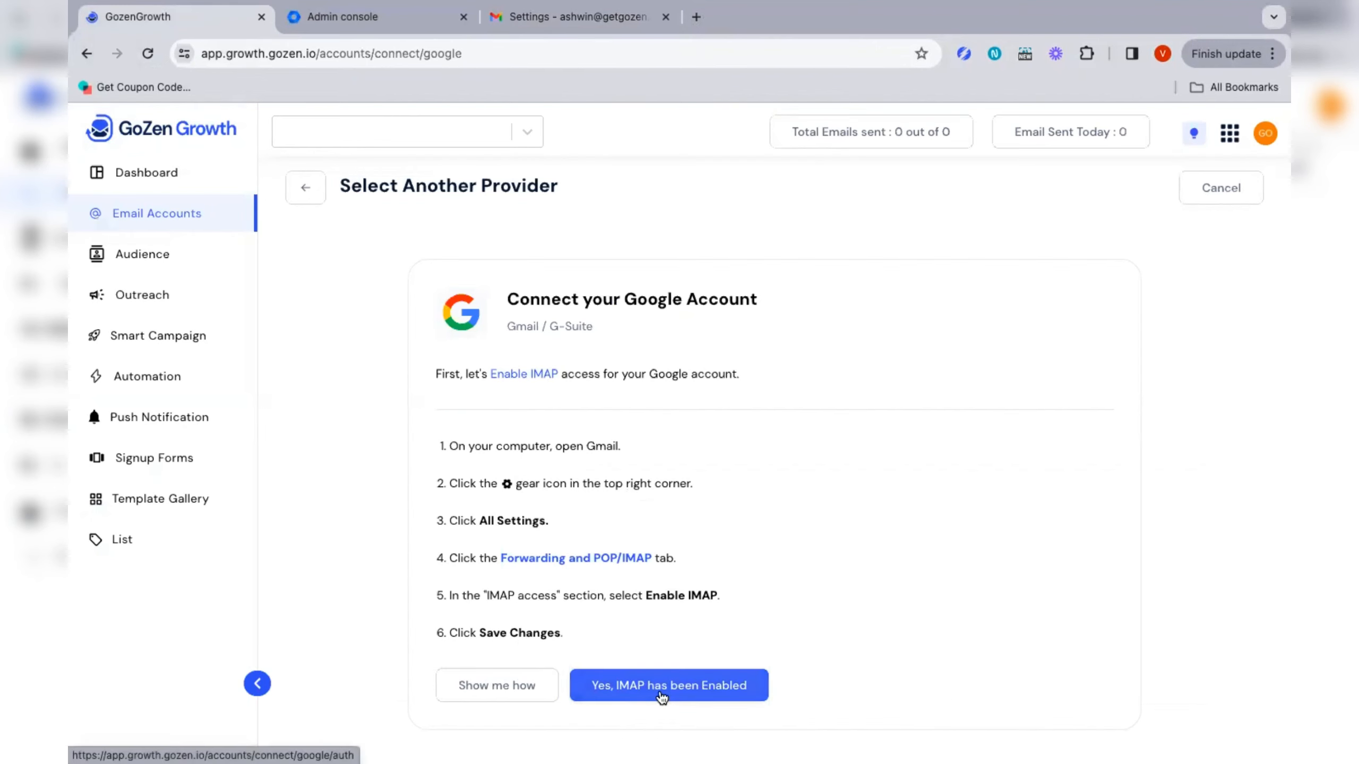
click(662, 686)
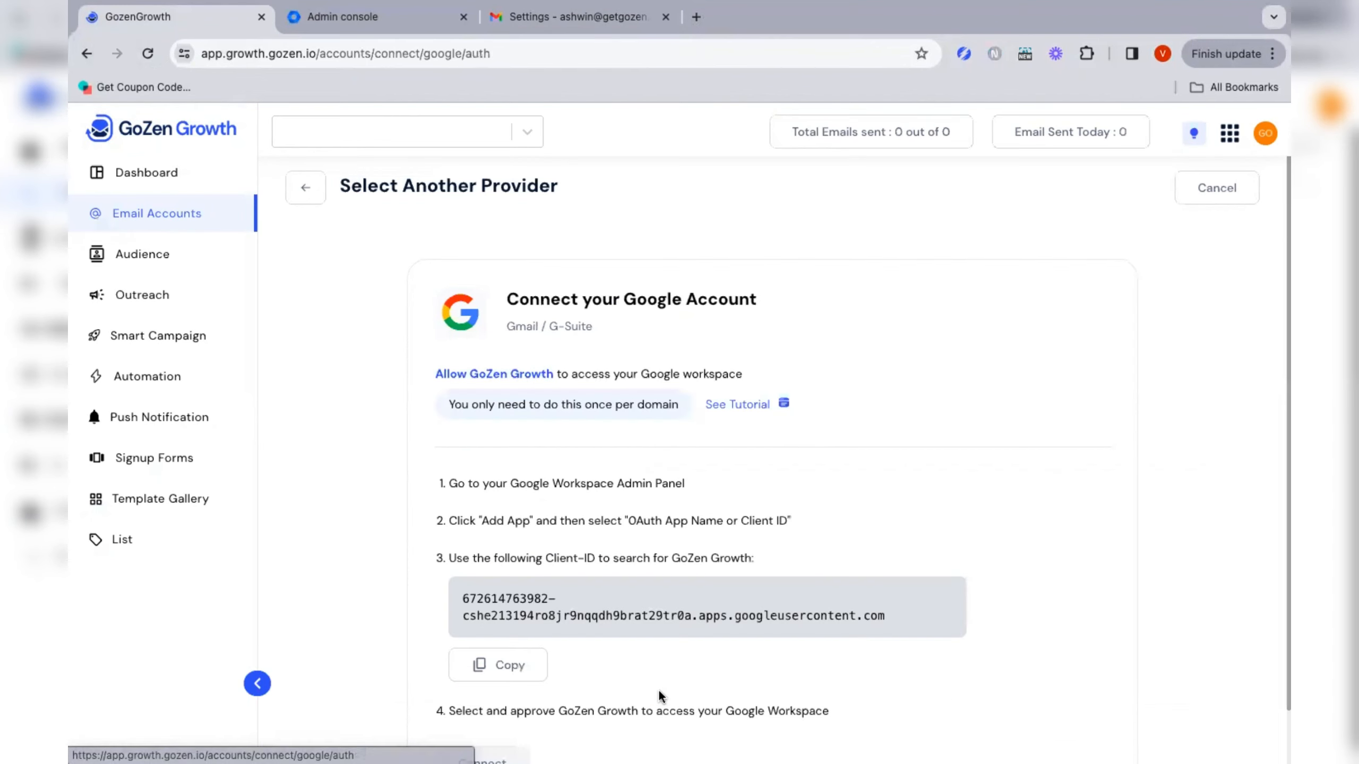
scroll(659, 690, down, 2)
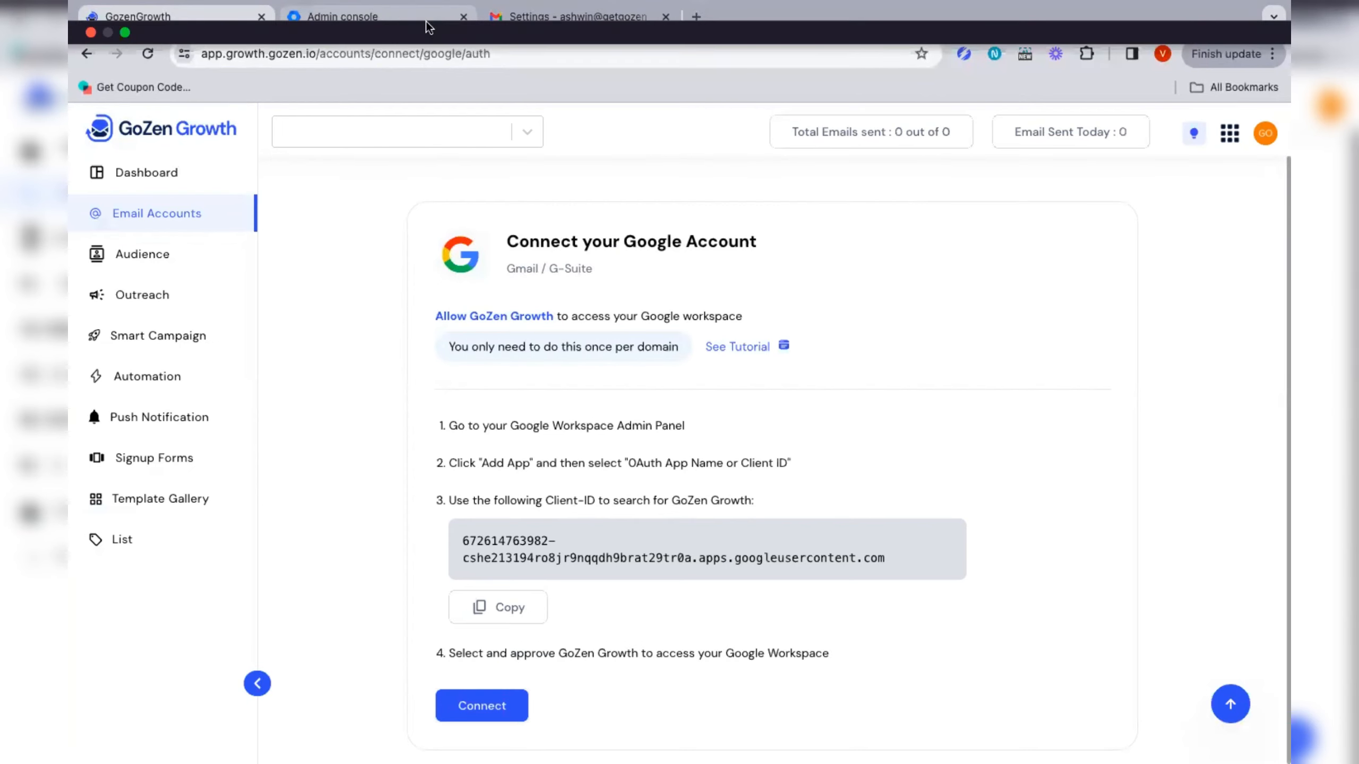
- Switch to the Google Admin console, search for "api", and open the configured apps list through API controls and Manage Google Services
click(369, 21)
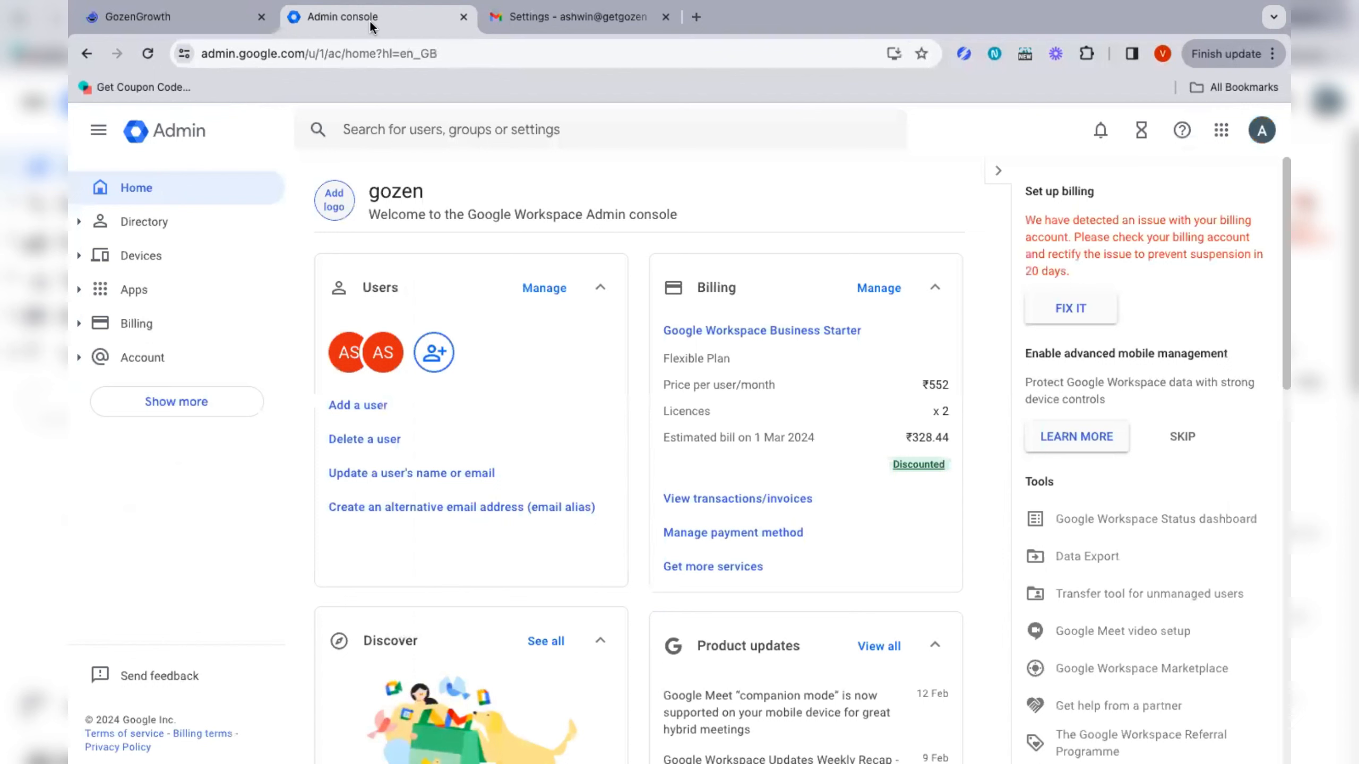
click(408, 129)
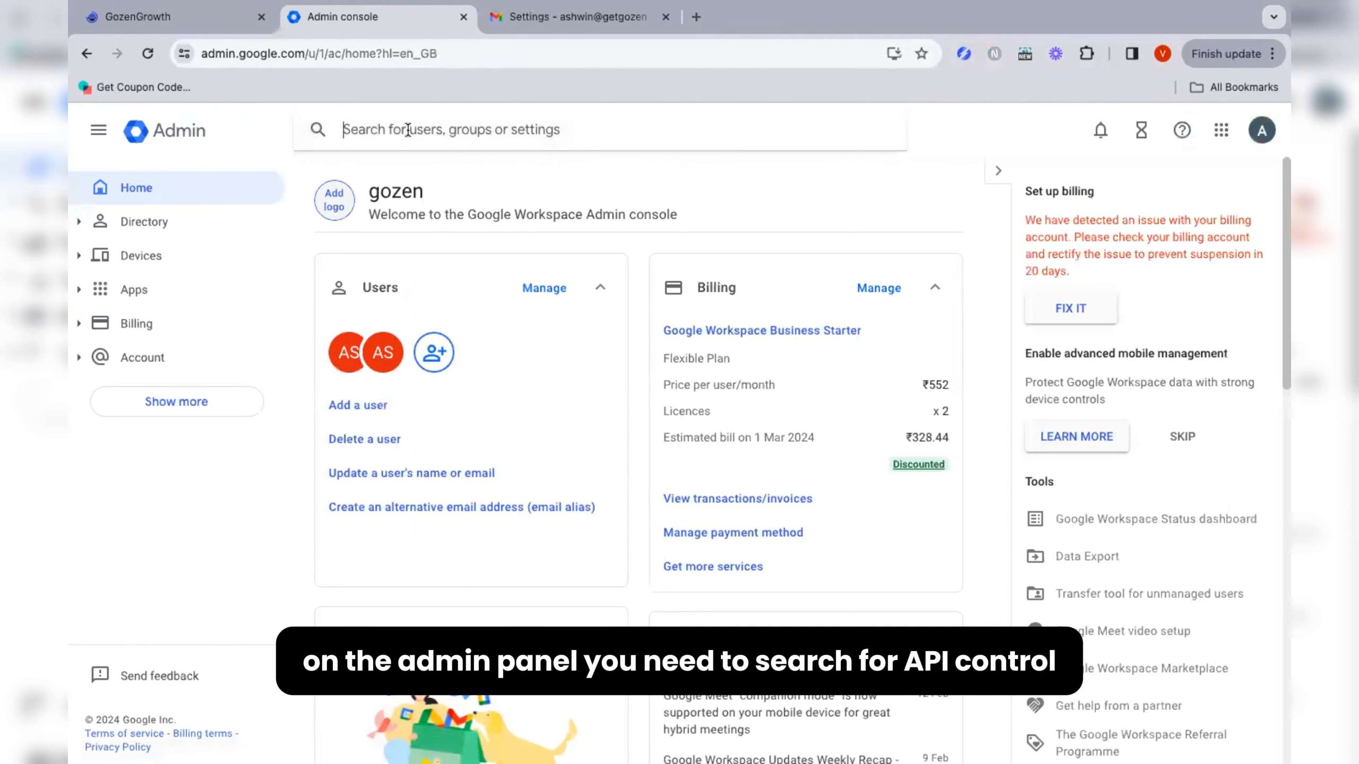
text(api)
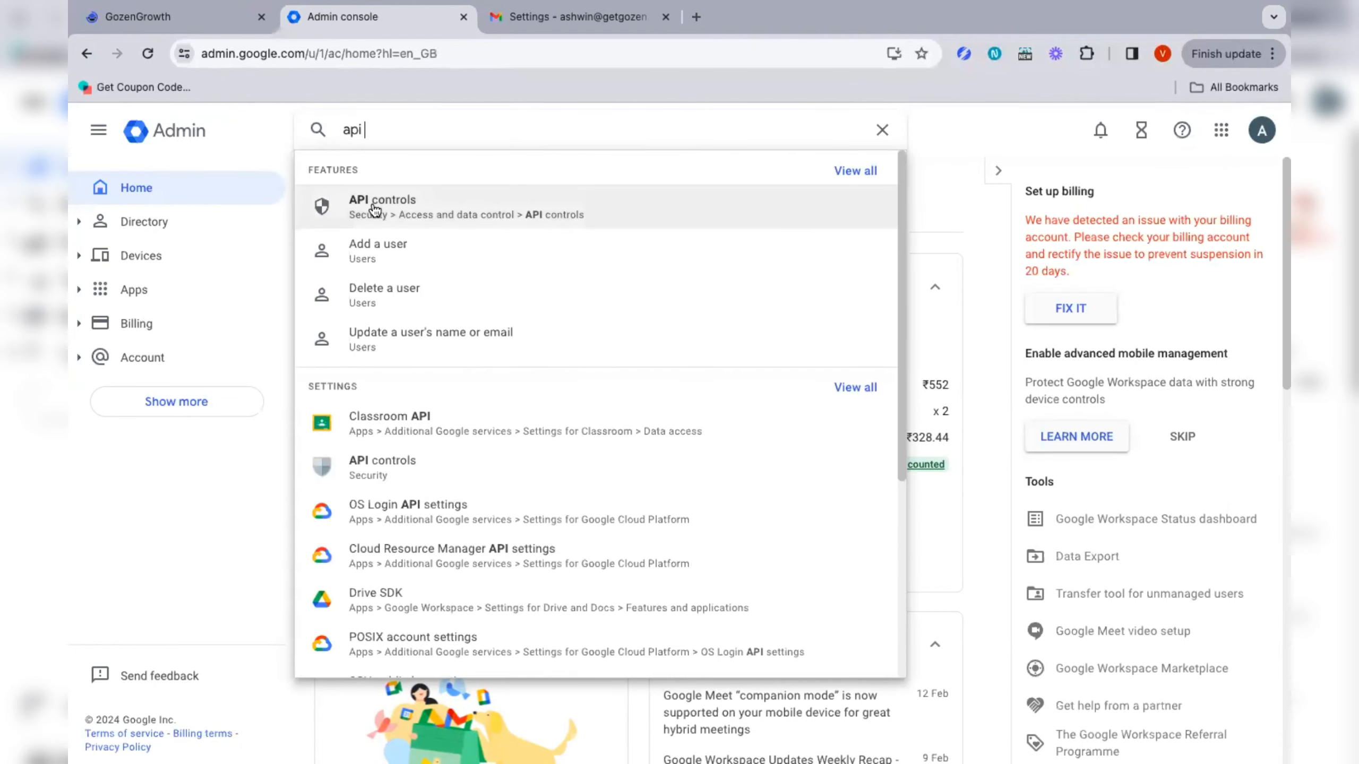
click(374, 206)
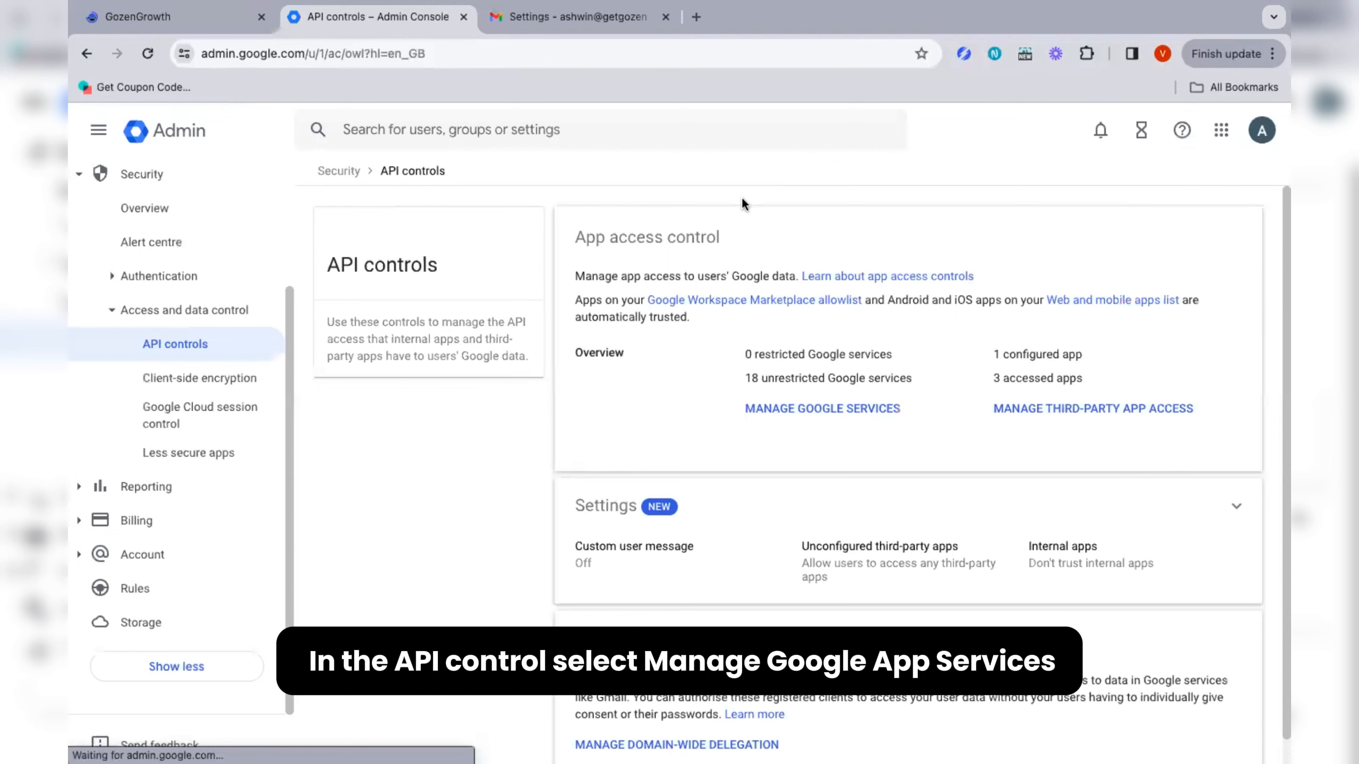
click(850, 408)
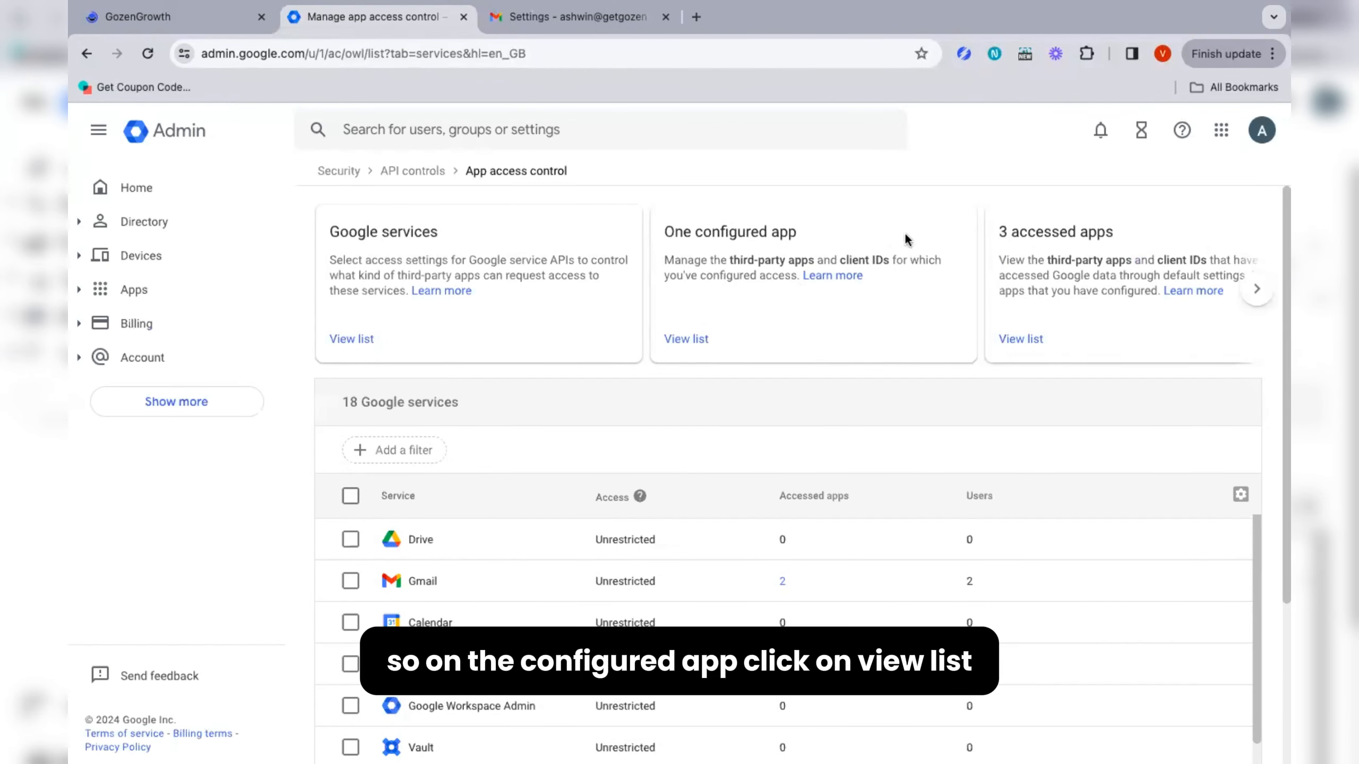
click(680, 340)
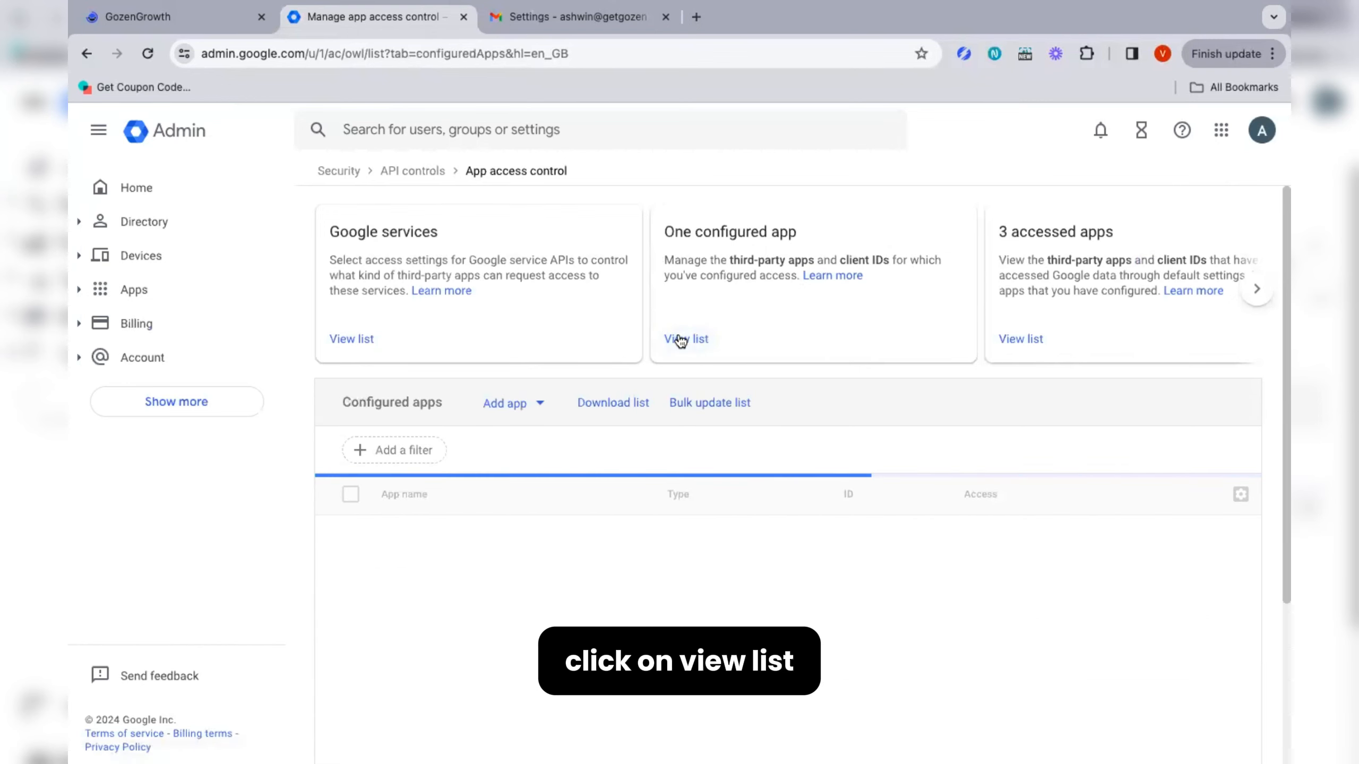
- Bring up the add-app choices for configured apps, and copy the client ID shown in GoZen Growth's connection instructions
click(536, 406)
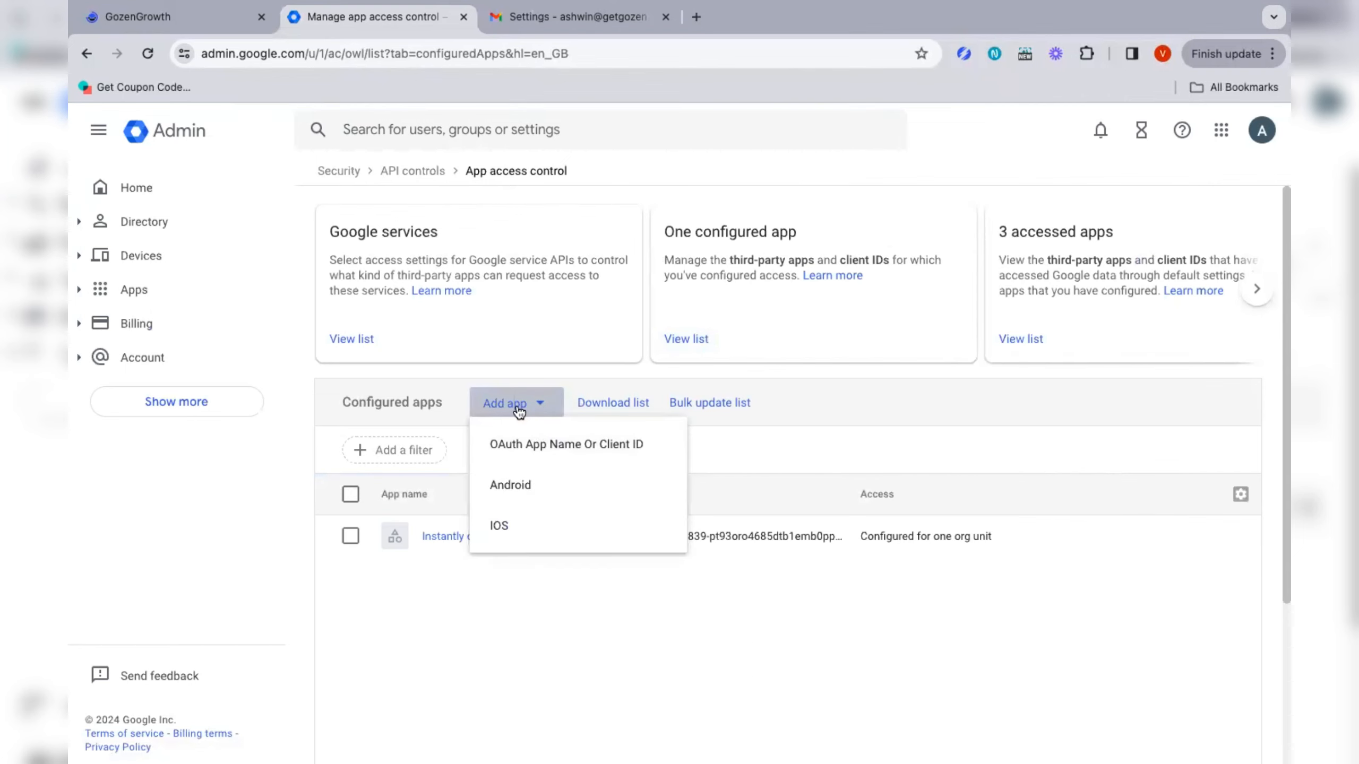
click(189, 21)
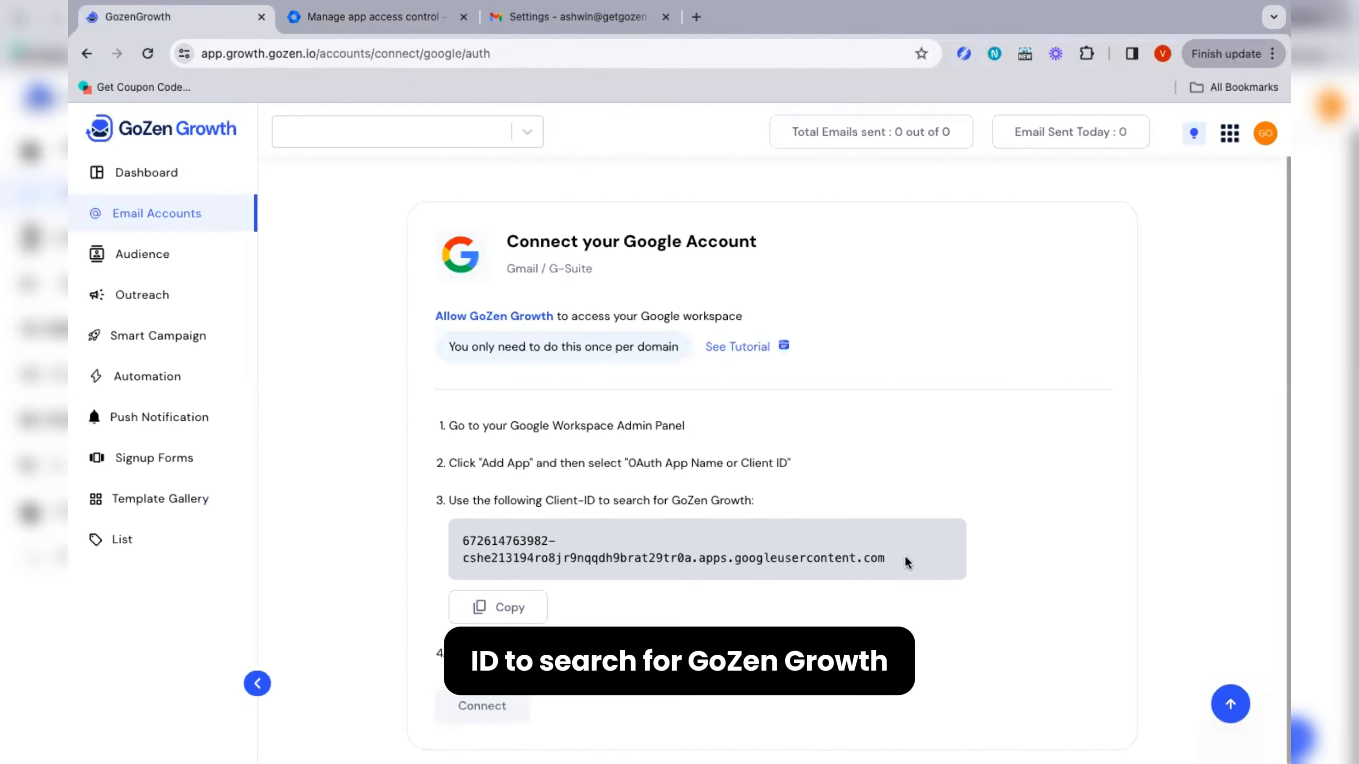
drag(904, 556, 581, 519)
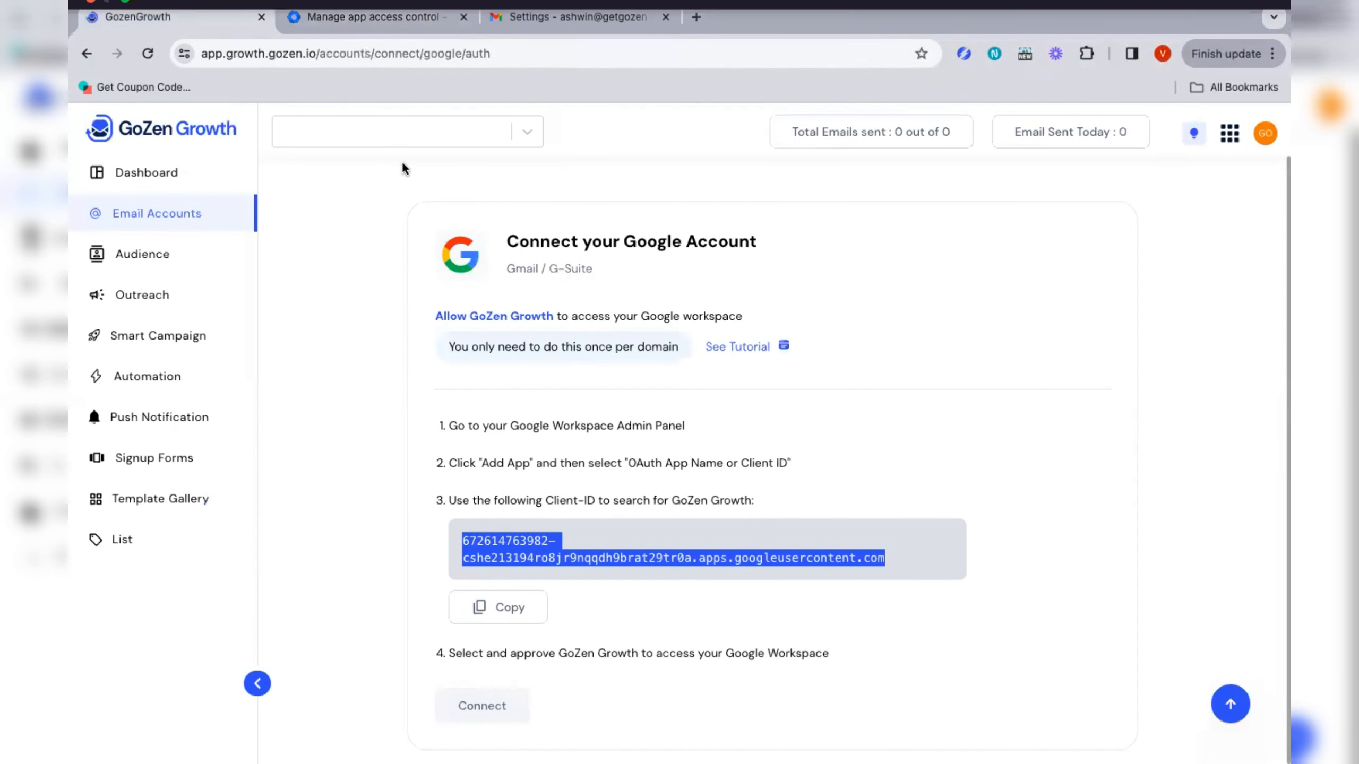
- Back in the Admin console, add an OAuth app by searching for the copied client ID and select GoZen Growth
click(397, 30)
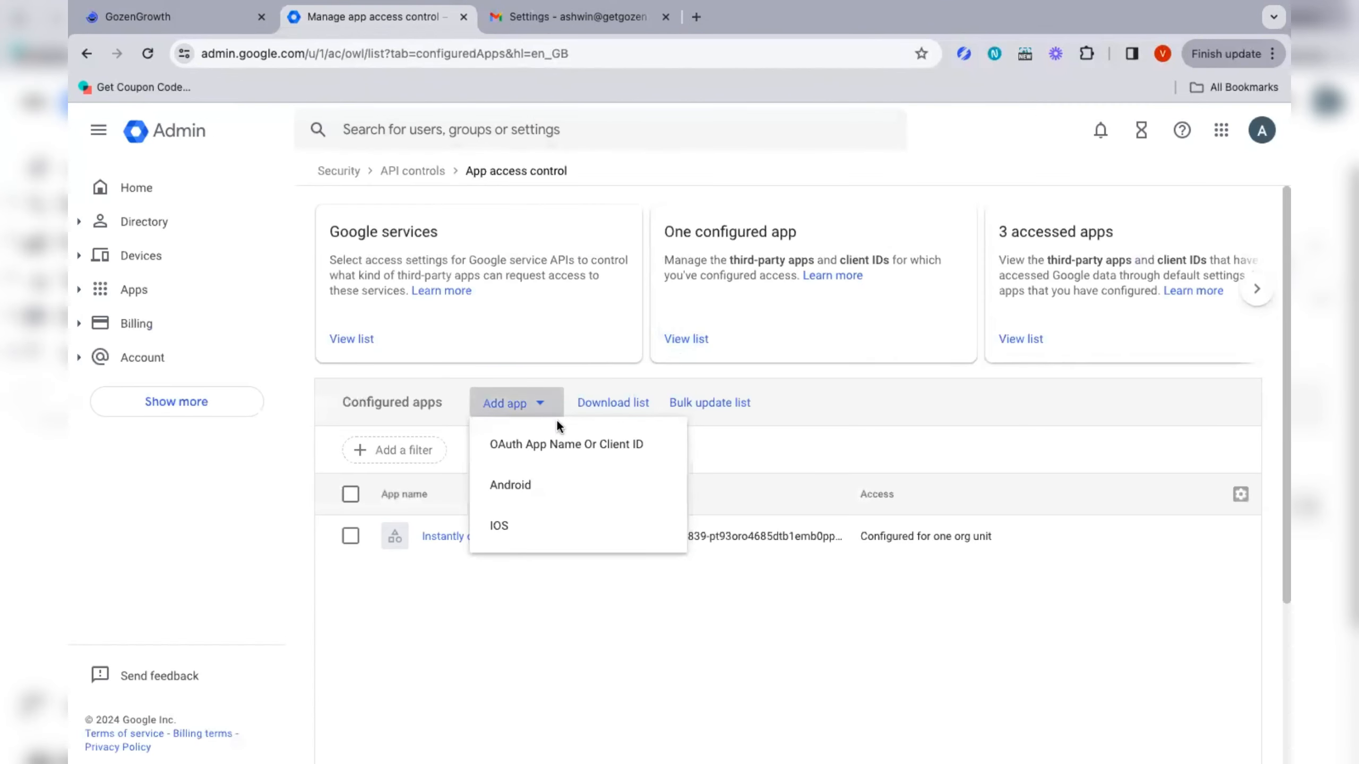
click(557, 445)
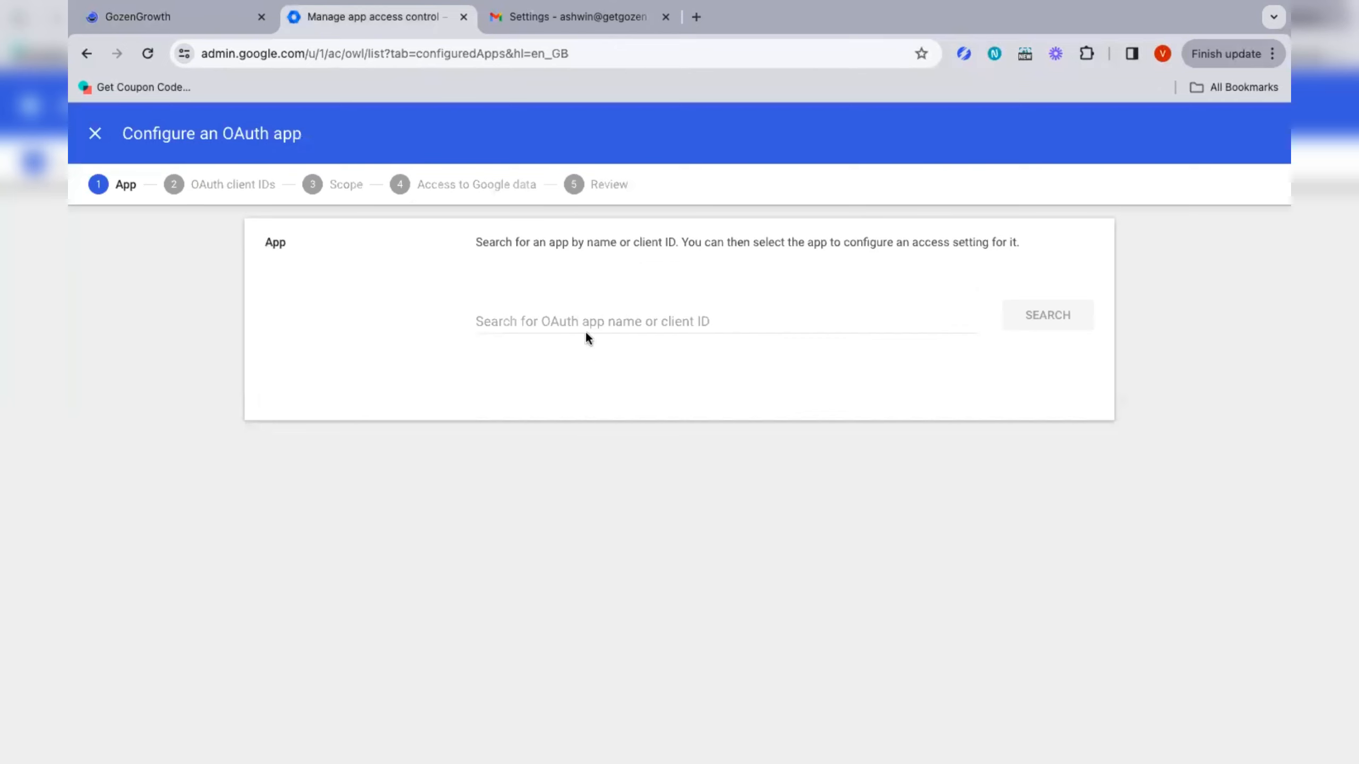
click(572, 313)
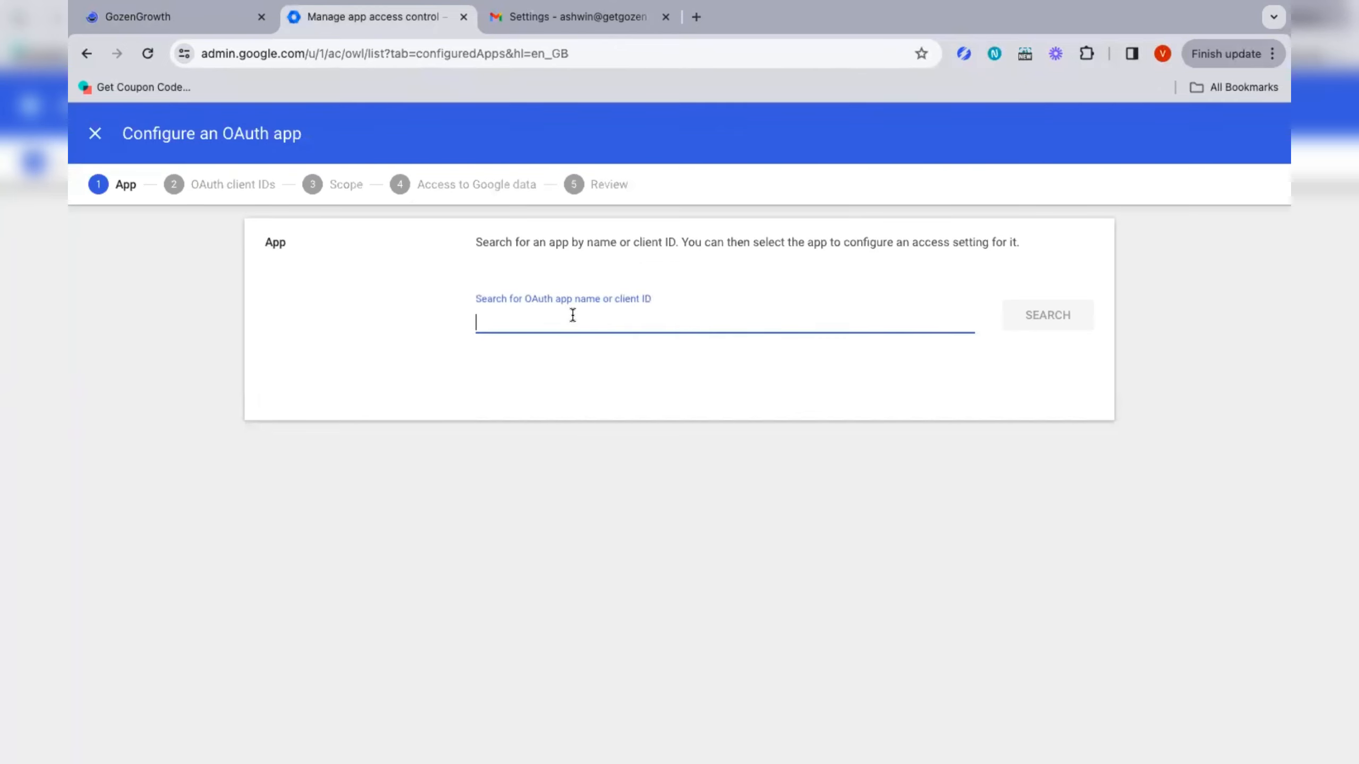
key(ctrl+v)
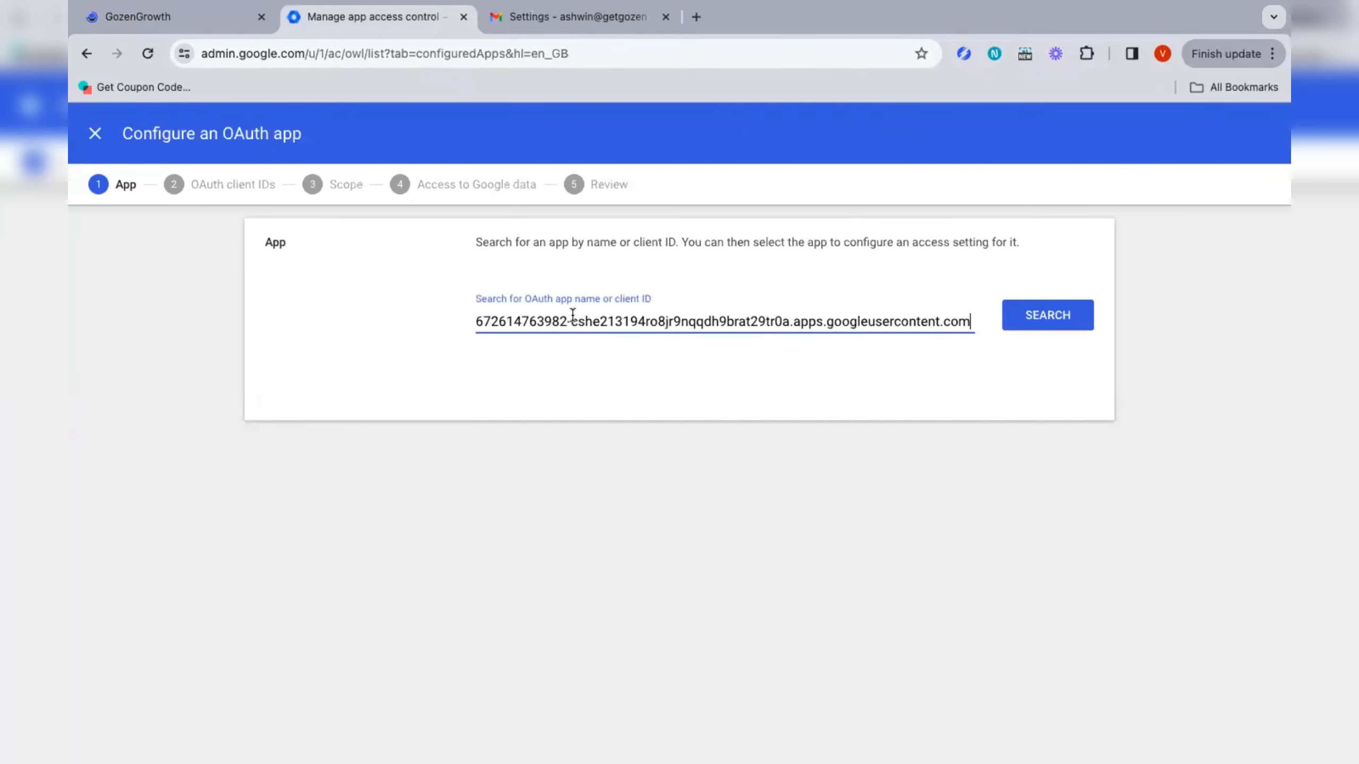
click(1050, 320)
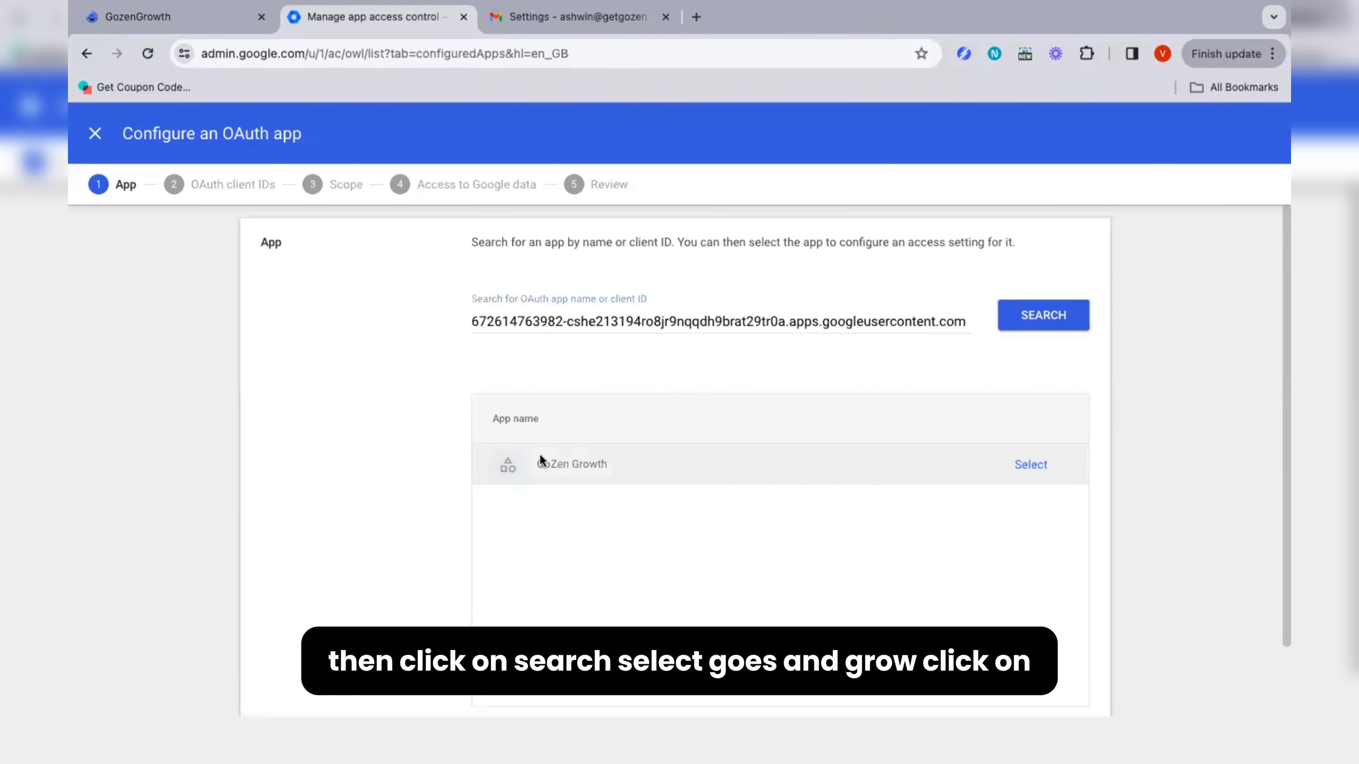
click(1042, 466)
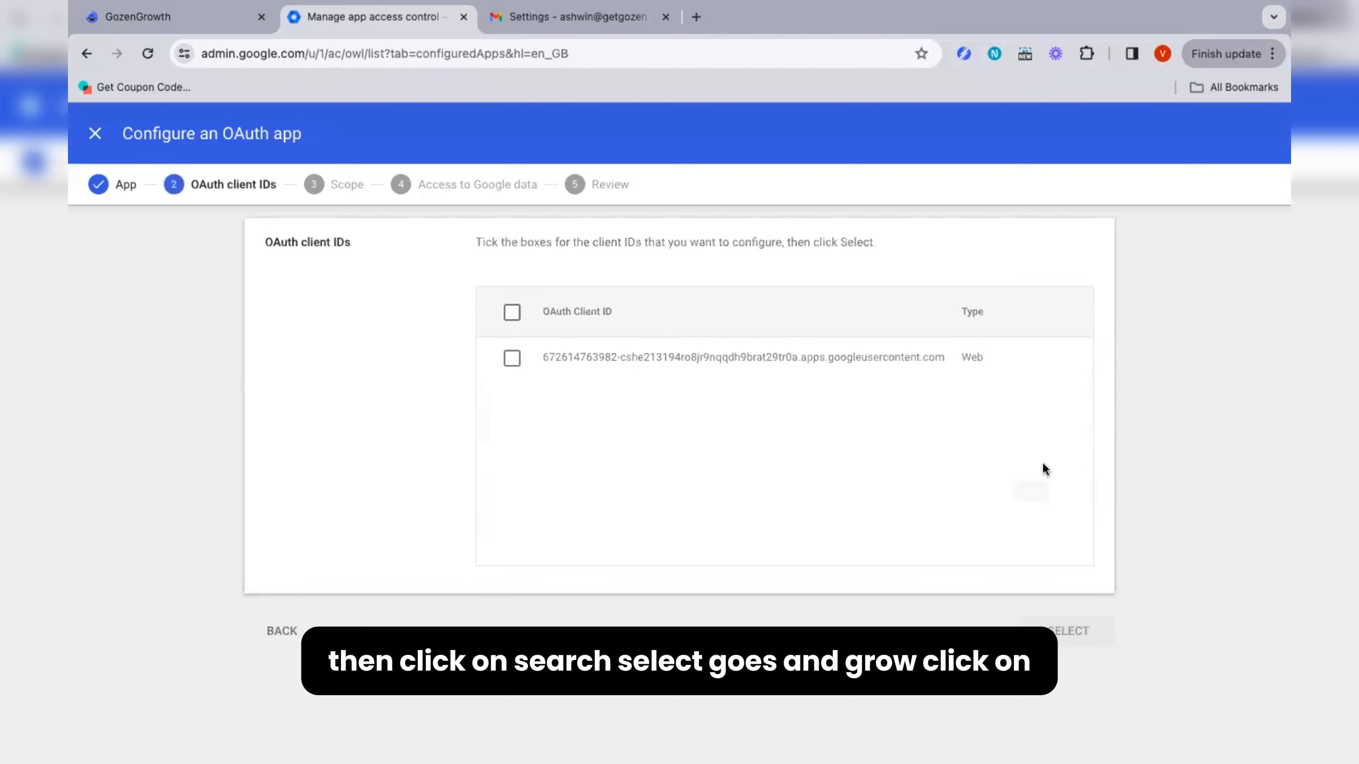
- Select GoZen Growth's web OAuth client ID and accept the scope gozen (all users)
click(513, 357)
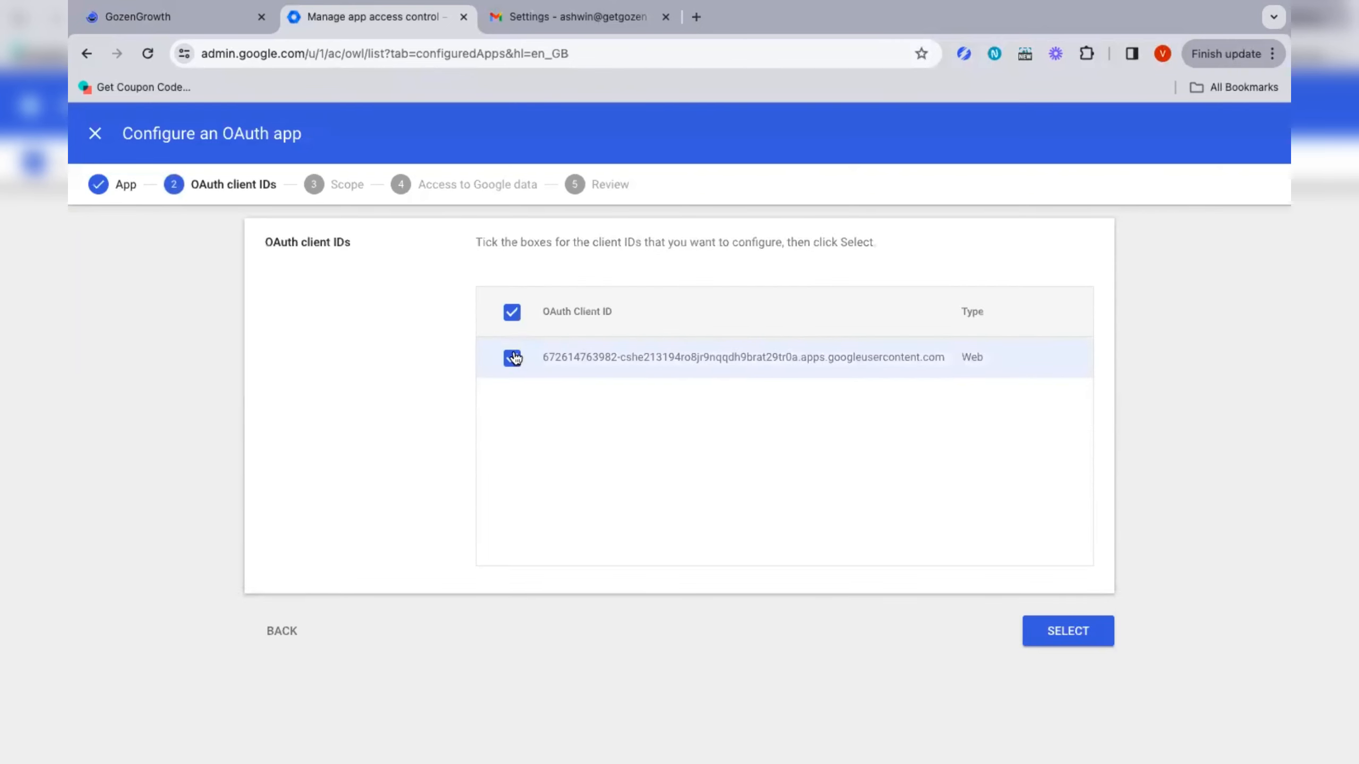
click(1072, 638)
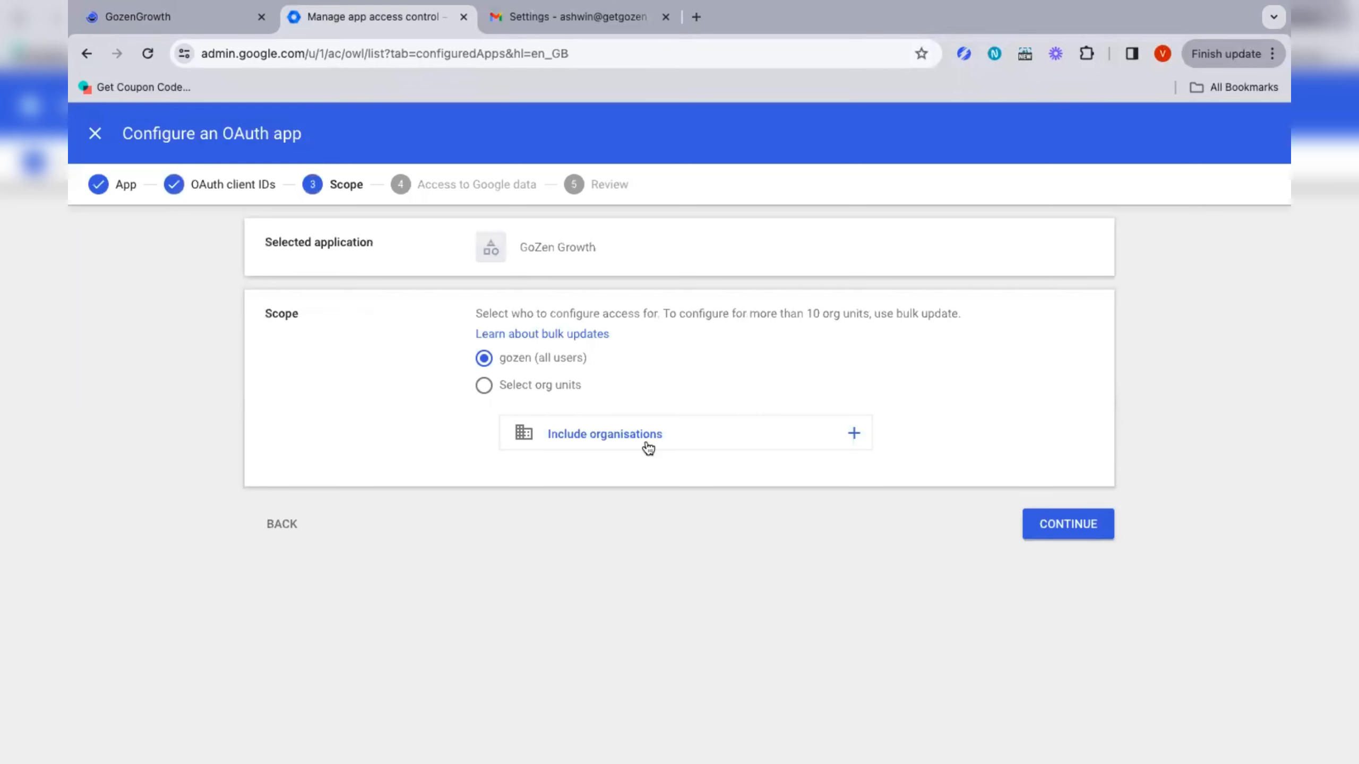
click(1036, 525)
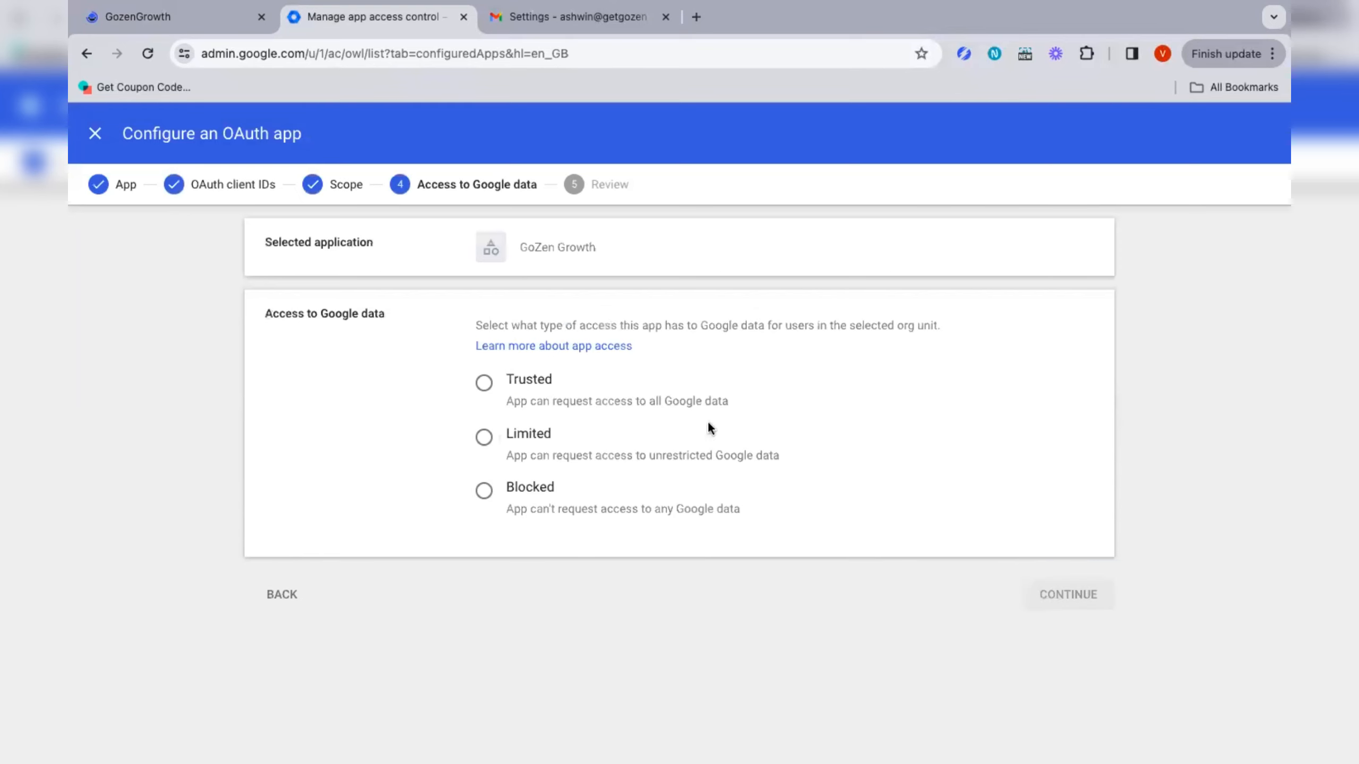
- Set GoZen Growth's access to Google data to Trusted and finish the OAuth app configuration
click(483, 382)
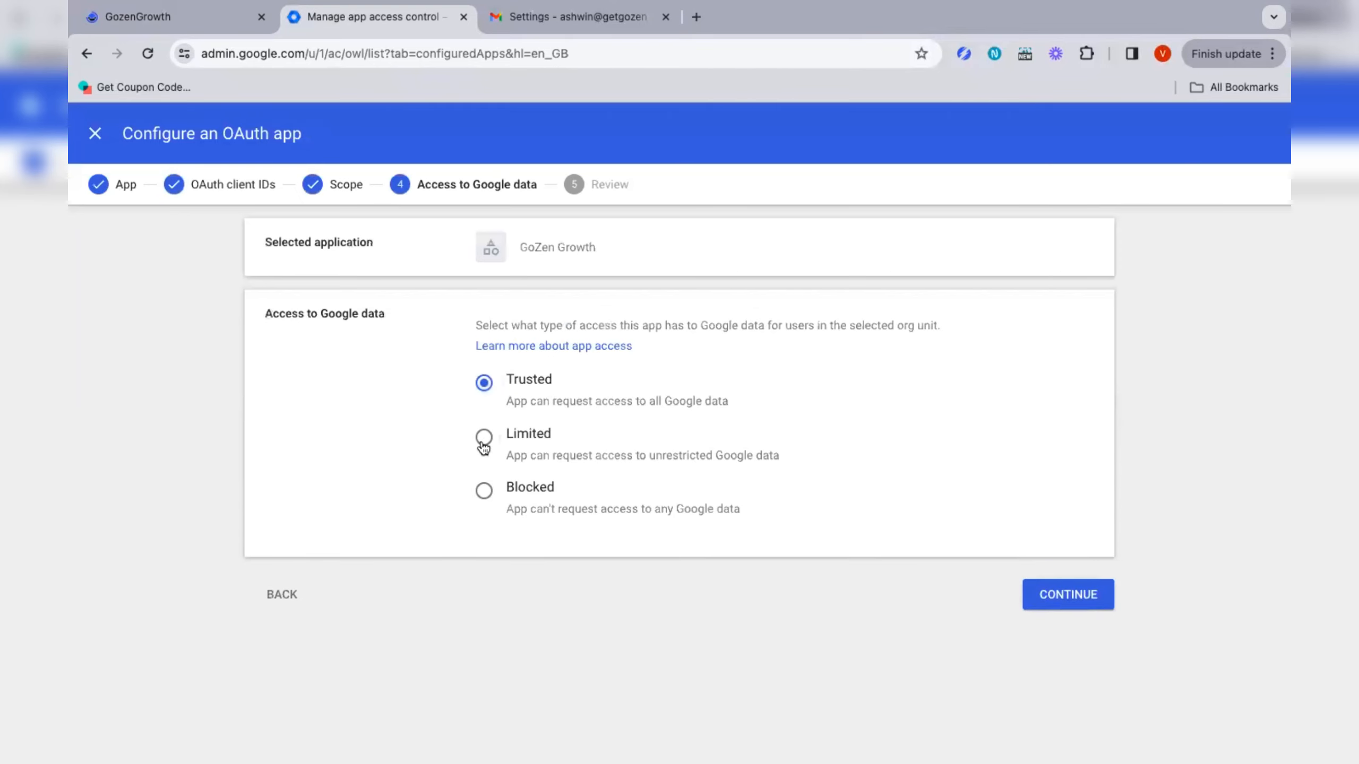
click(483, 442)
click(485, 389)
click(1066, 603)
scroll(843, 530, down, 2)
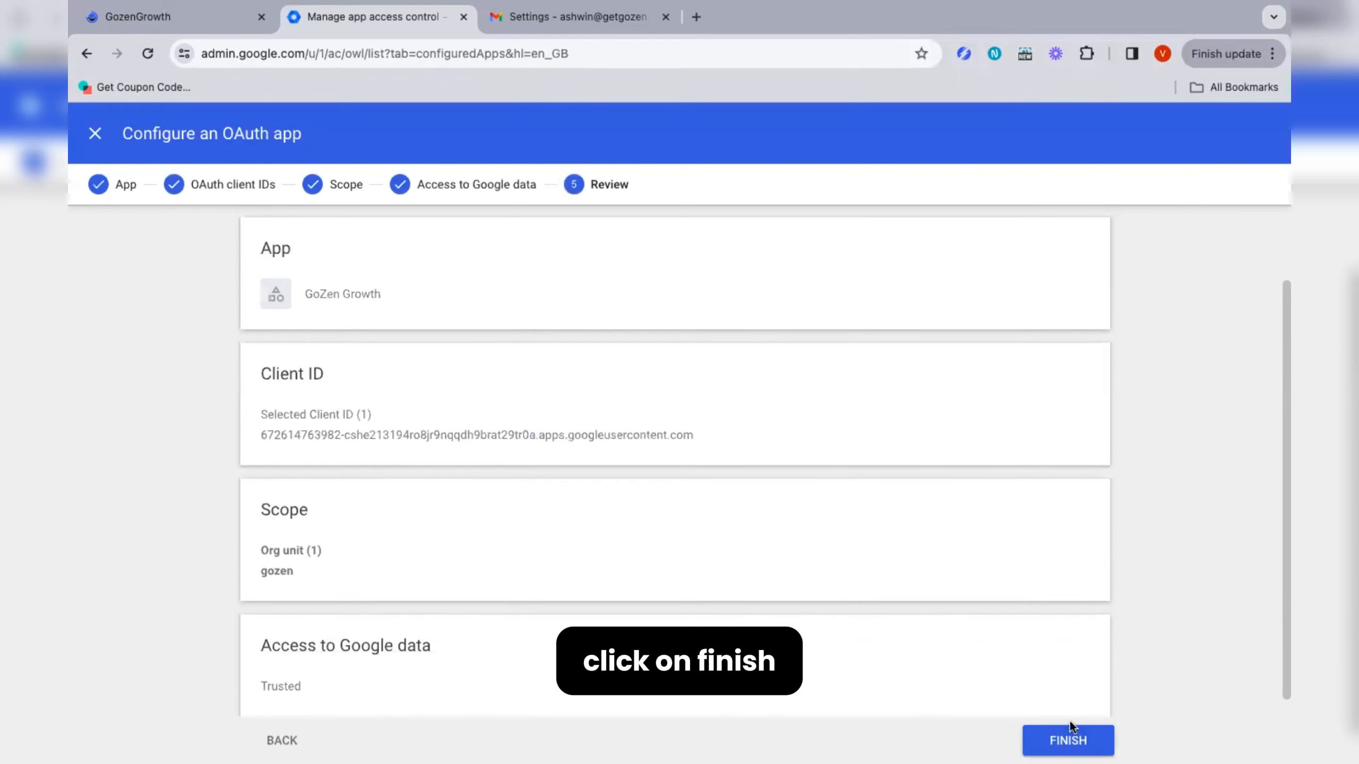
click(1072, 739)
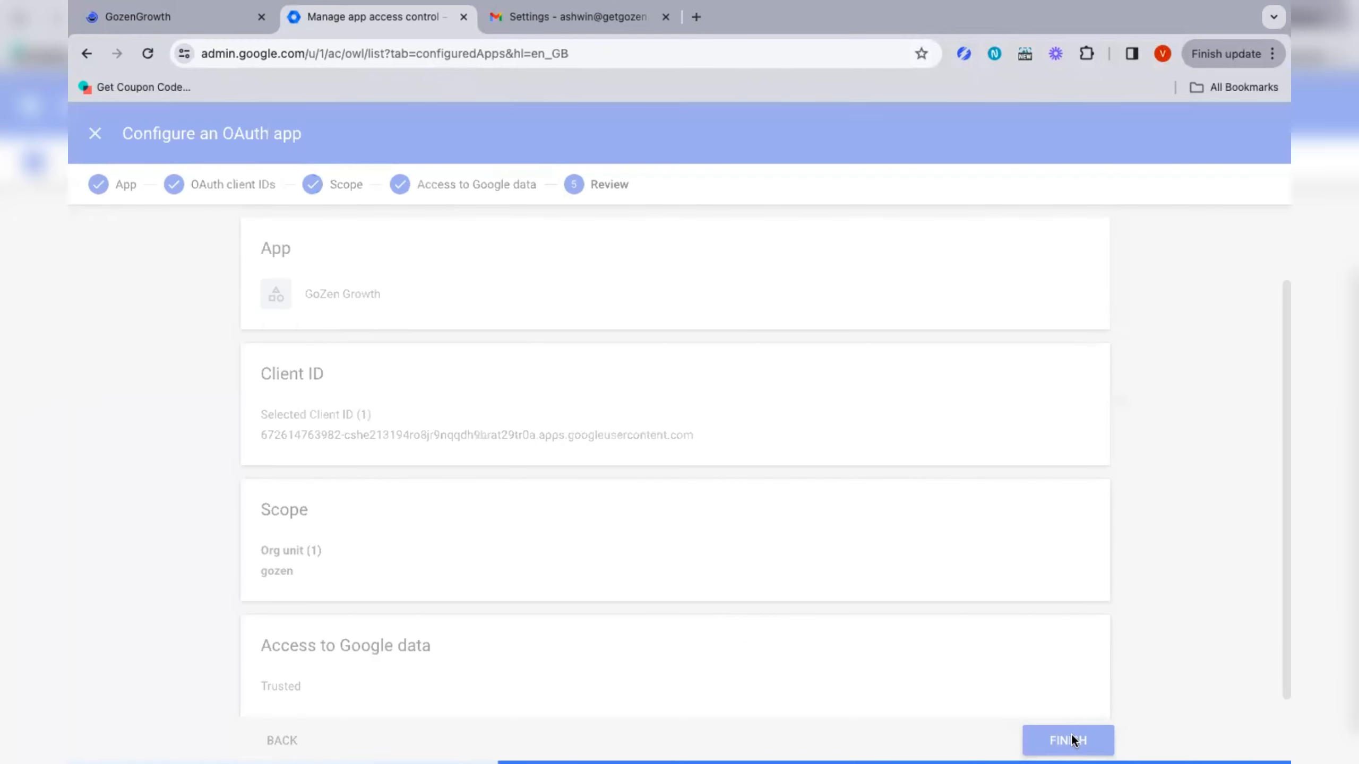